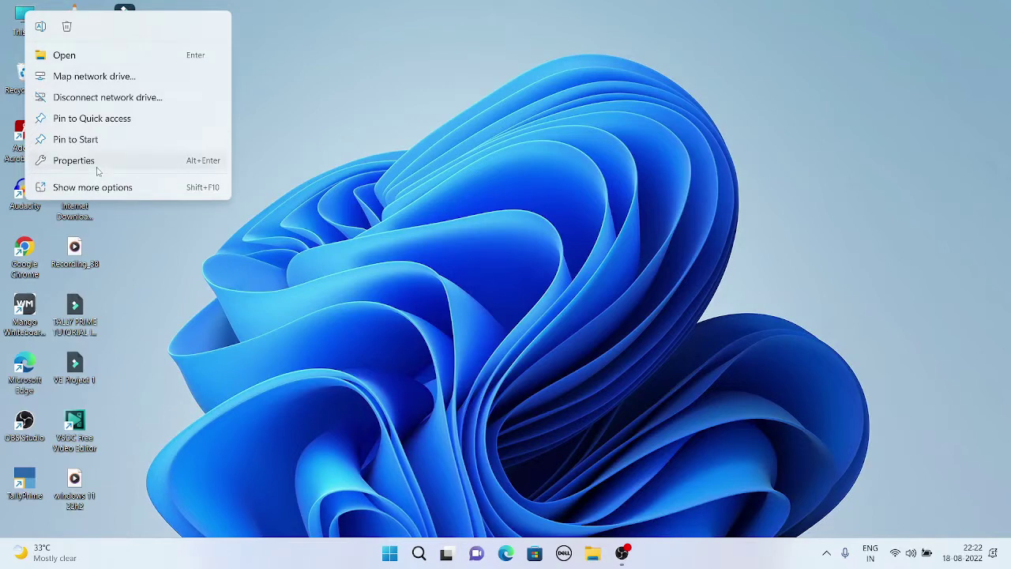
View this computer's device and Windows specifications, and close the Settings window
{"action": "left_click", "coordinate": [97, 167]}
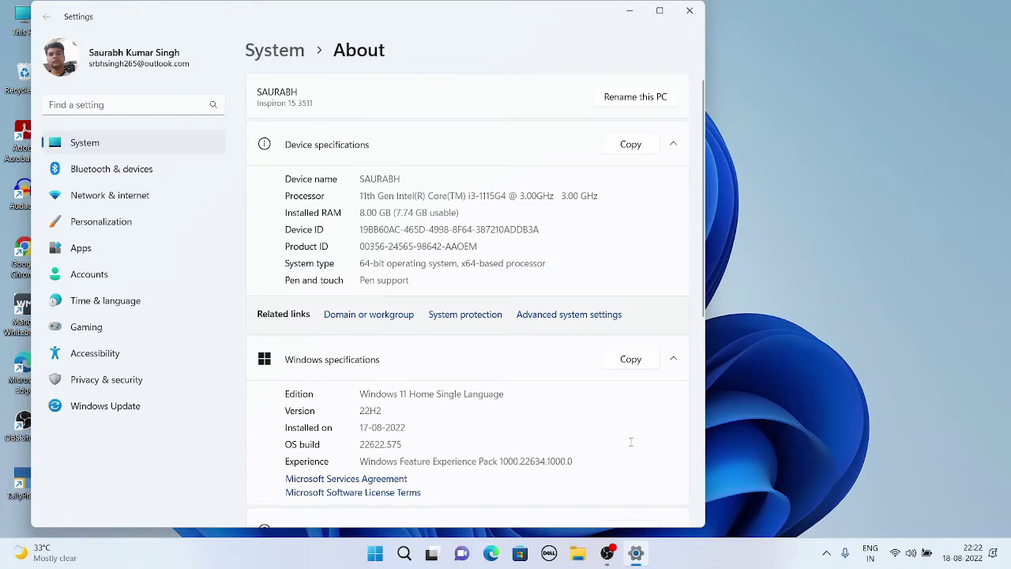
{"action": "left_click", "coordinate": [688, 11]}
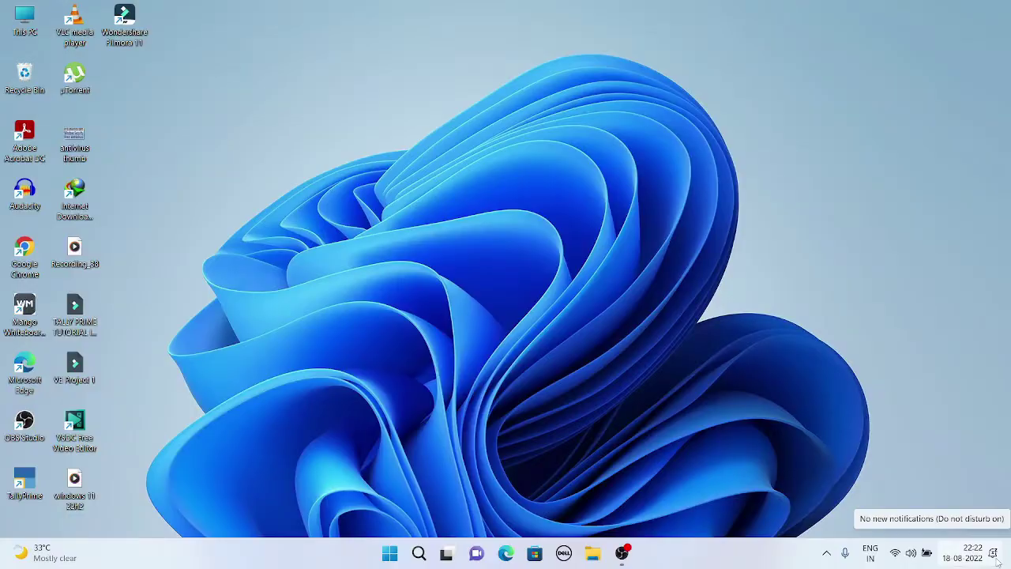
Check the Bluetooth options and paired devices in the hidden system icons and quick settings, and dismiss the flyout
{"action": "left_click", "coordinate": [827, 553]}
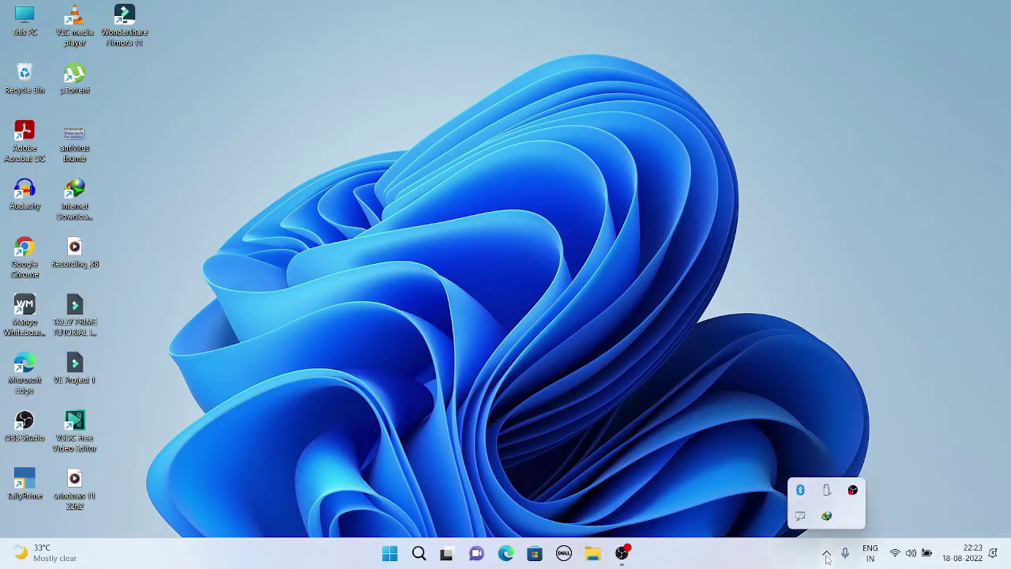
{"action": "right_click", "coordinate": [800, 491]}
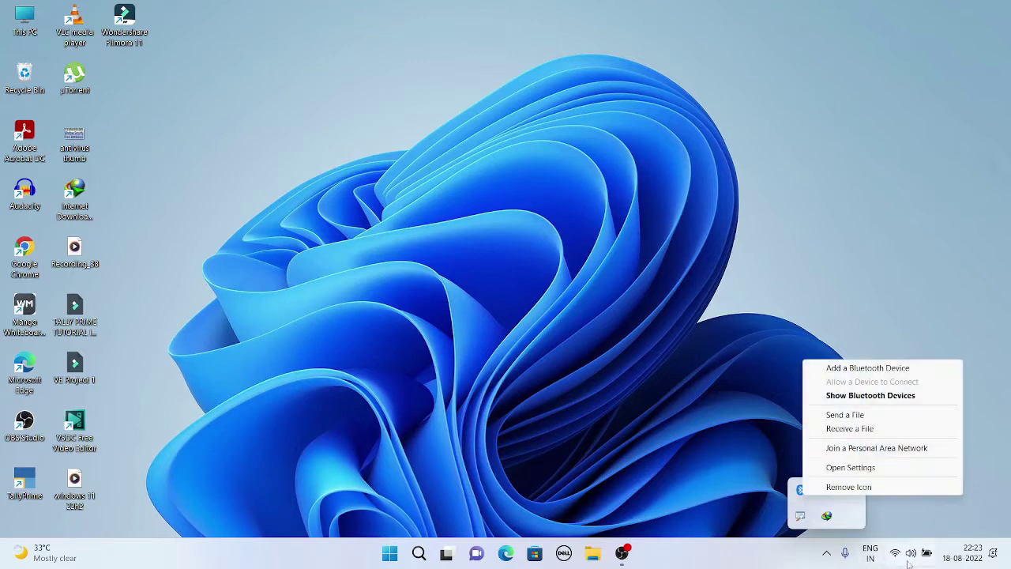
{"action": "left_click", "coordinate": [907, 563]}
{"action": "left_click", "coordinate": [905, 563]}
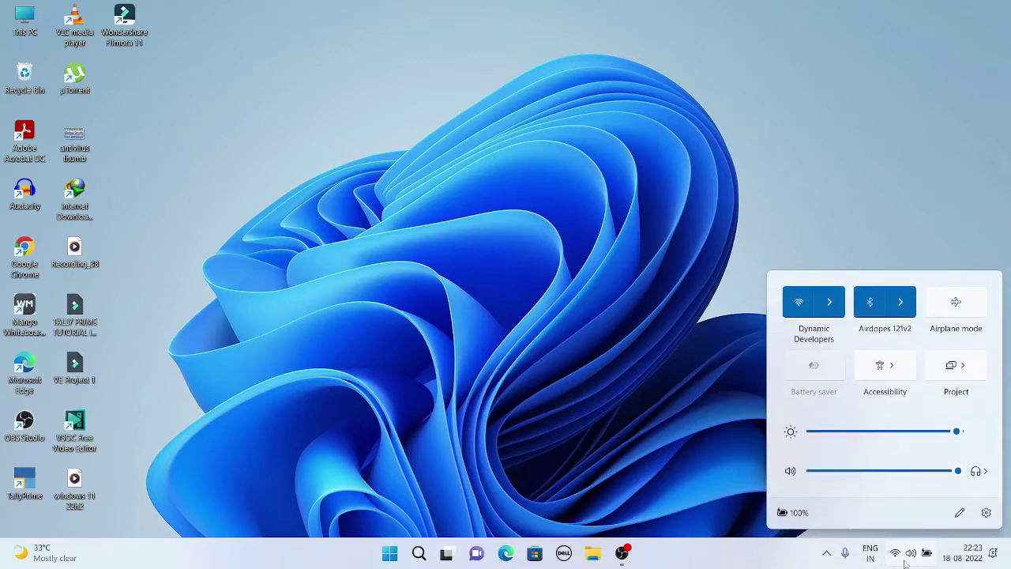
{"action": "left_click", "coordinate": [900, 315]}
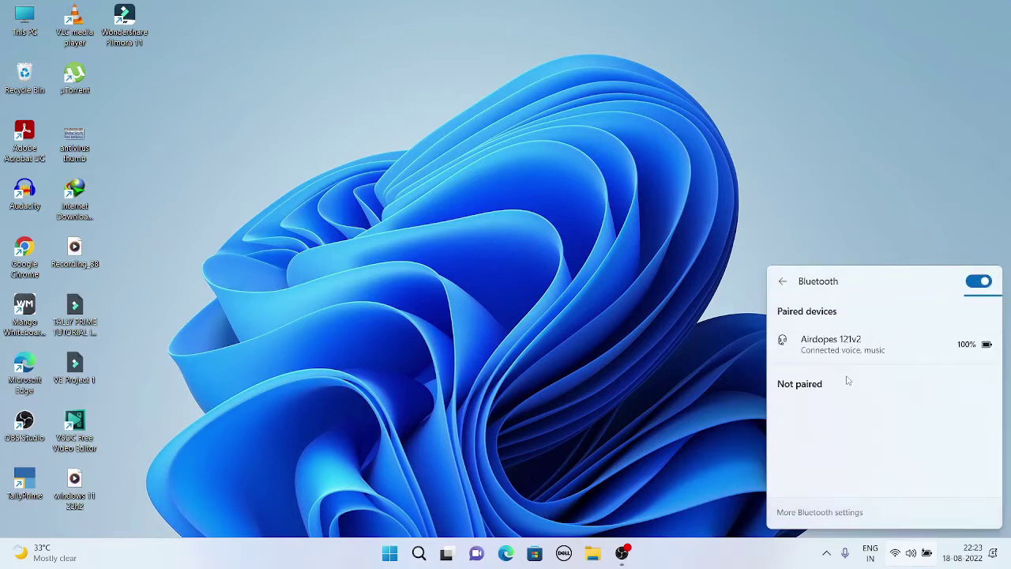
{"action": "left_click", "coordinate": [619, 333]}
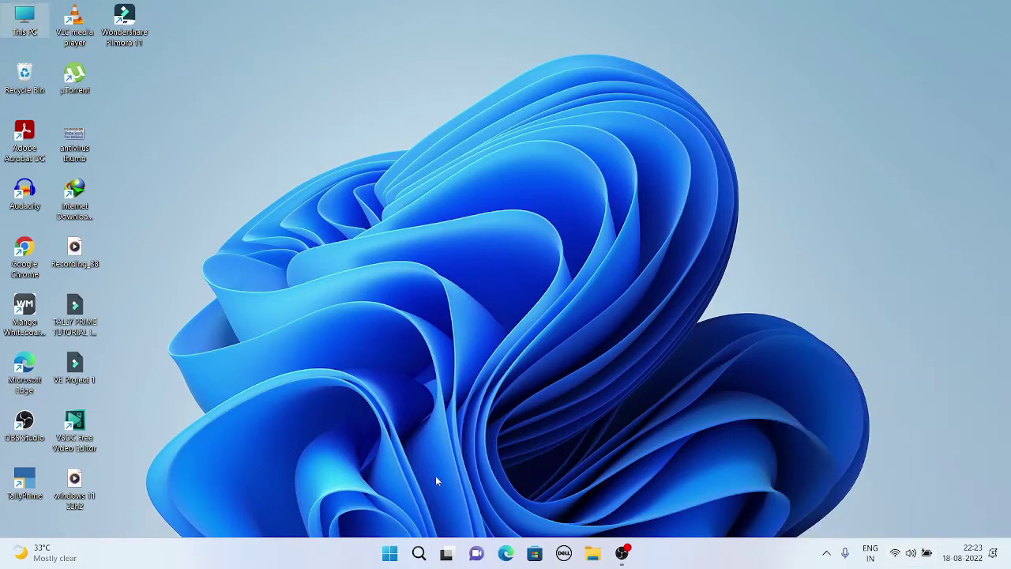
View the Windows search home with its recent apps and trending searches, and dismiss it
{"action": "mouse_move", "coordinate": [416, 555]}
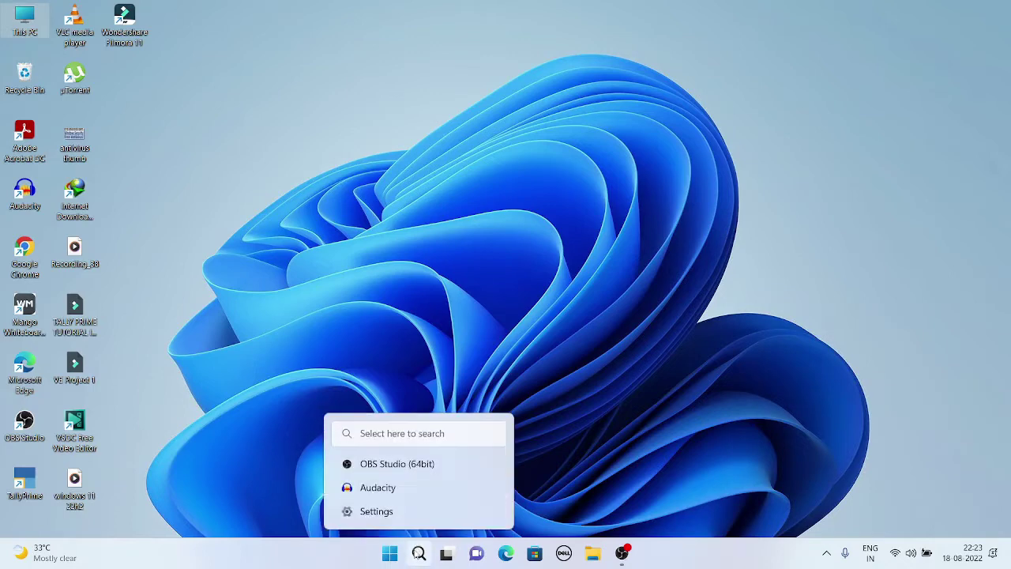
{"action": "left_click", "coordinate": [415, 559]}
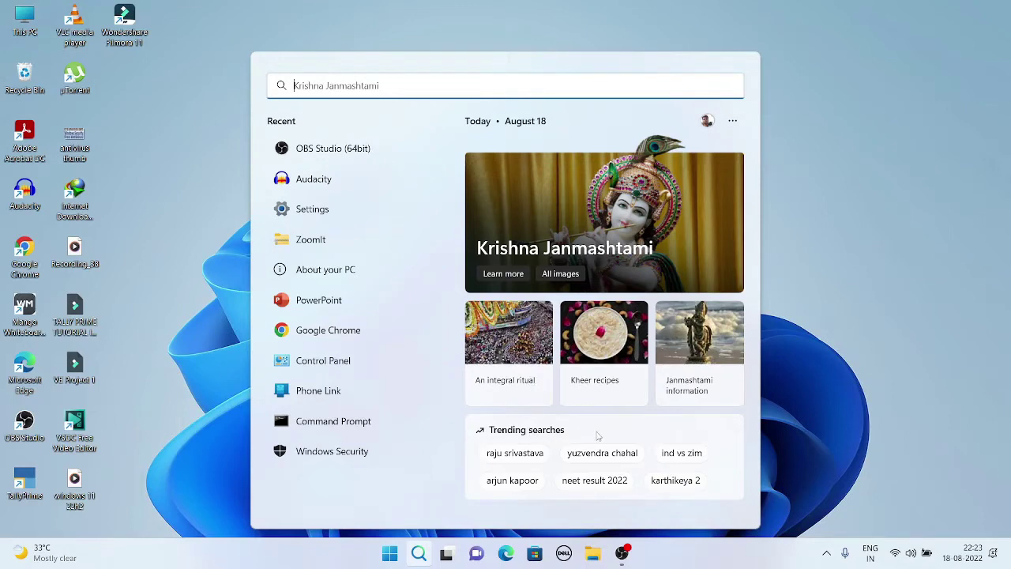
{"action": "left_click", "coordinate": [828, 409]}
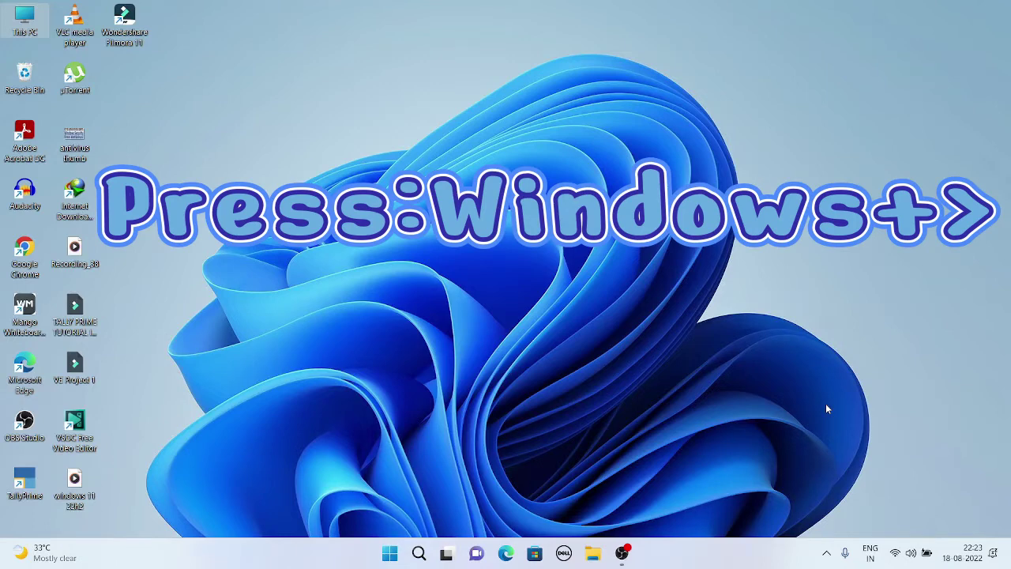
Bring up the emoji picker, view its trending GIFs, and close it
{"action": "key", "text": "super+period"}
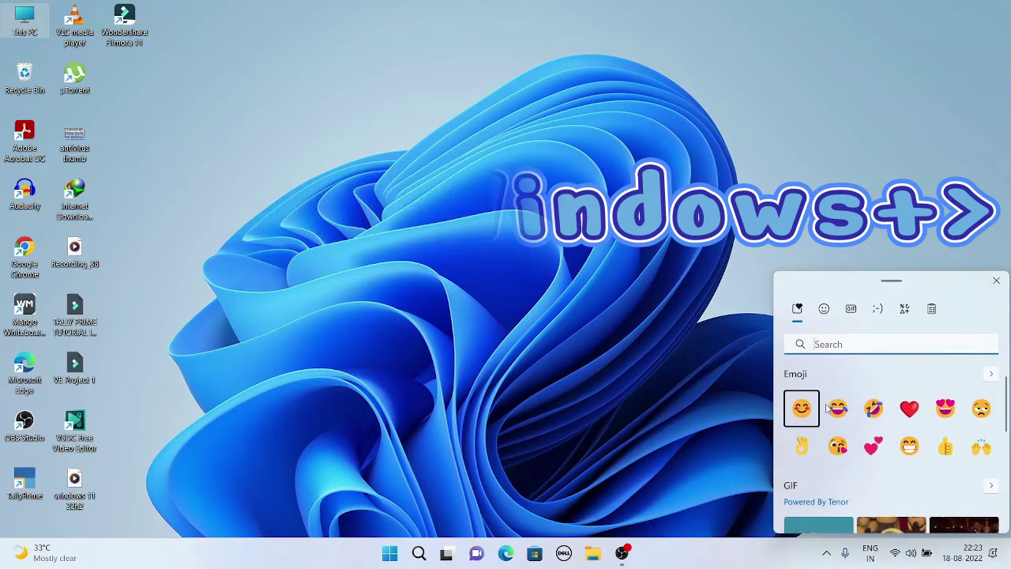
{"action": "left_click", "coordinate": [851, 309]}
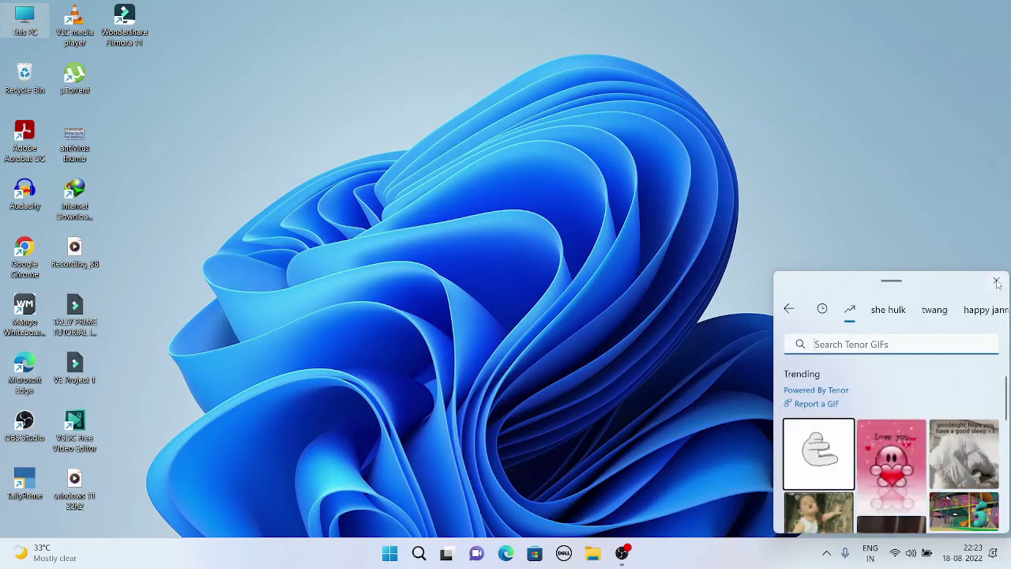
{"action": "left_click", "coordinate": [684, 343]}
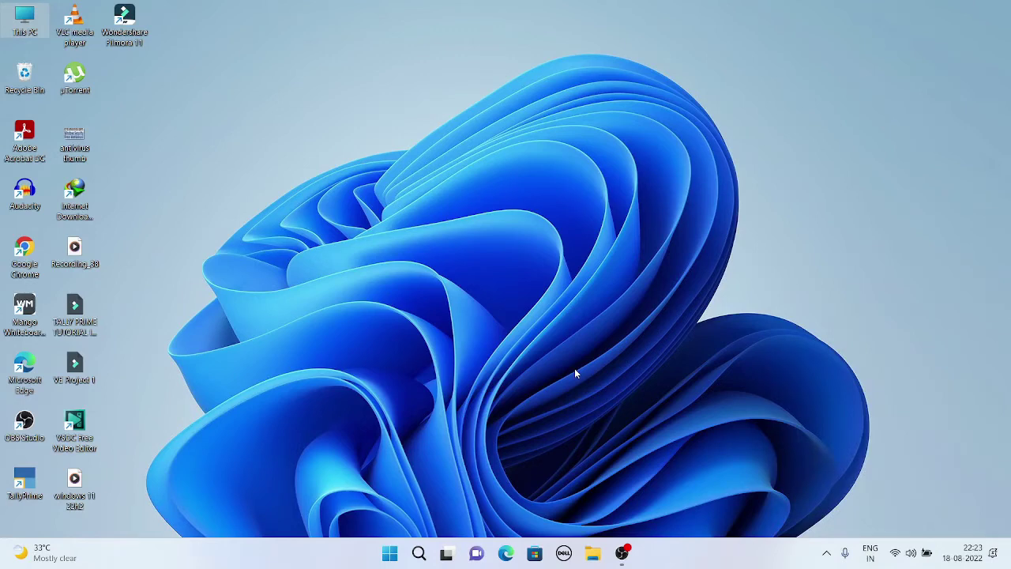
Open File Explorer and Edge, snap them side by side with File Explorer on the left, and hide and restore both windows
{"action": "left_click", "coordinate": [592, 555]}
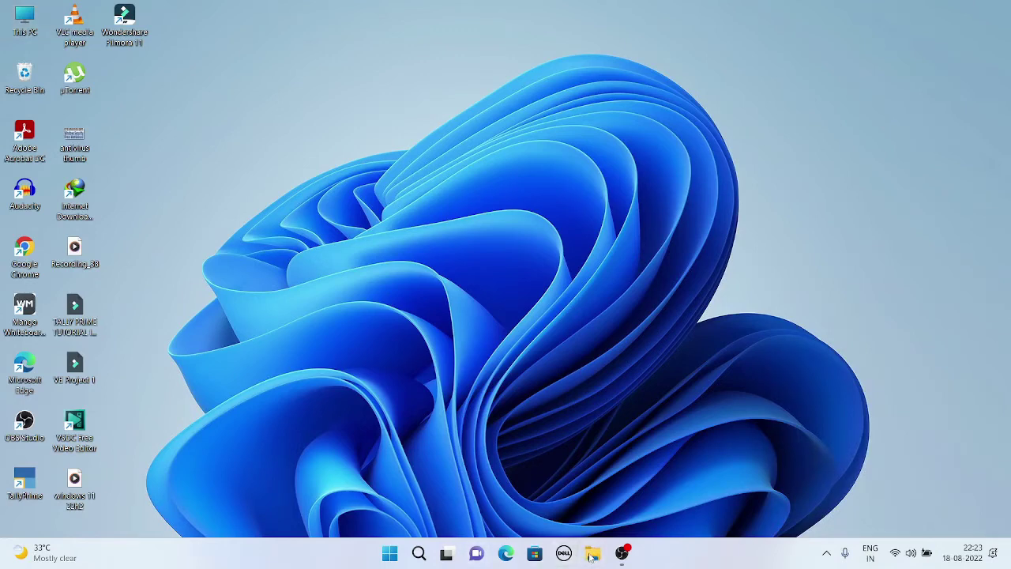
{"action": "left_click", "coordinate": [506, 554]}
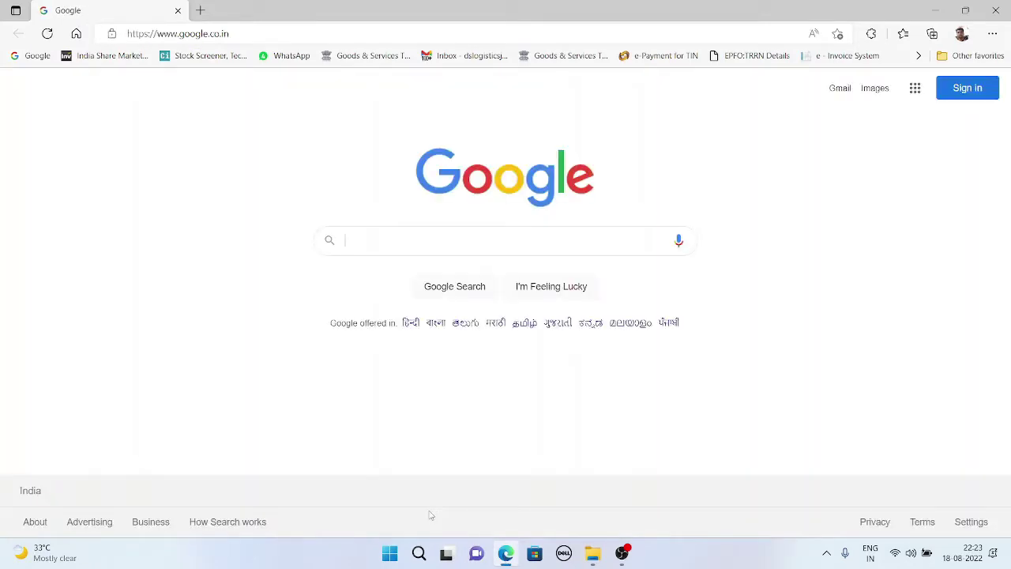
{"action": "key", "text": "super+z"}
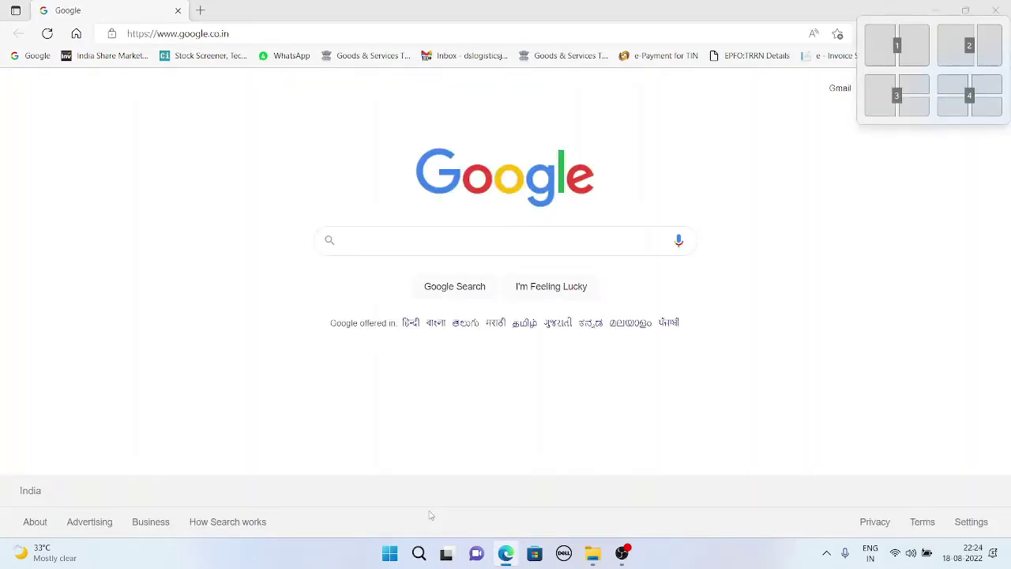
{"action": "left_click", "coordinate": [905, 62]}
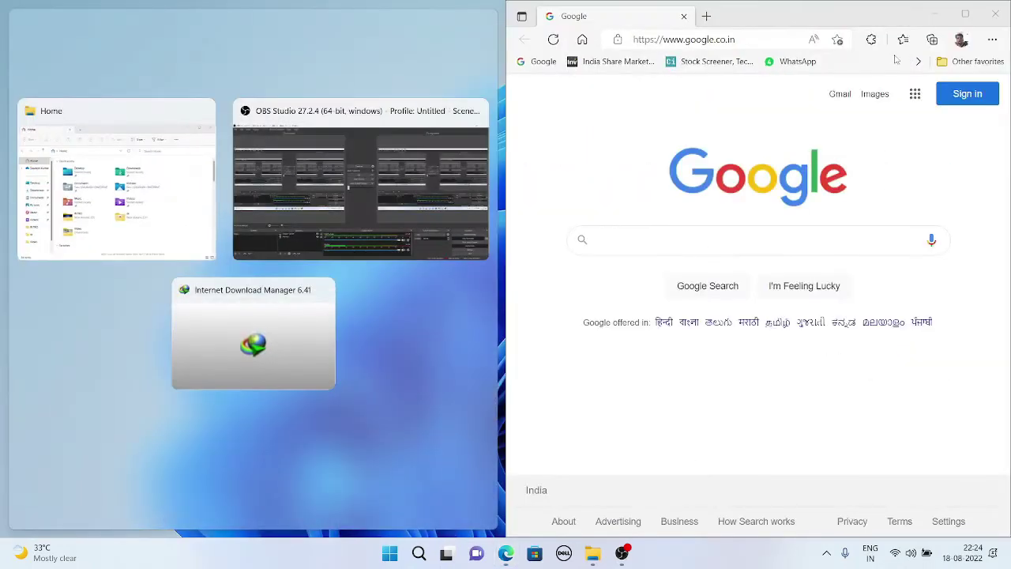
{"action": "left_click", "coordinate": [144, 184]}
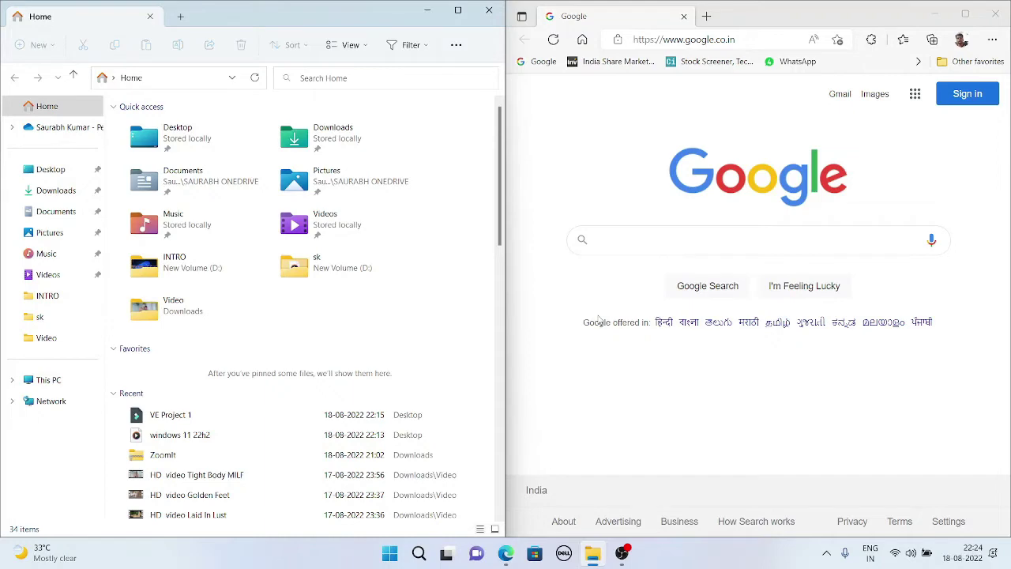
{"action": "key", "text": "super+d"}
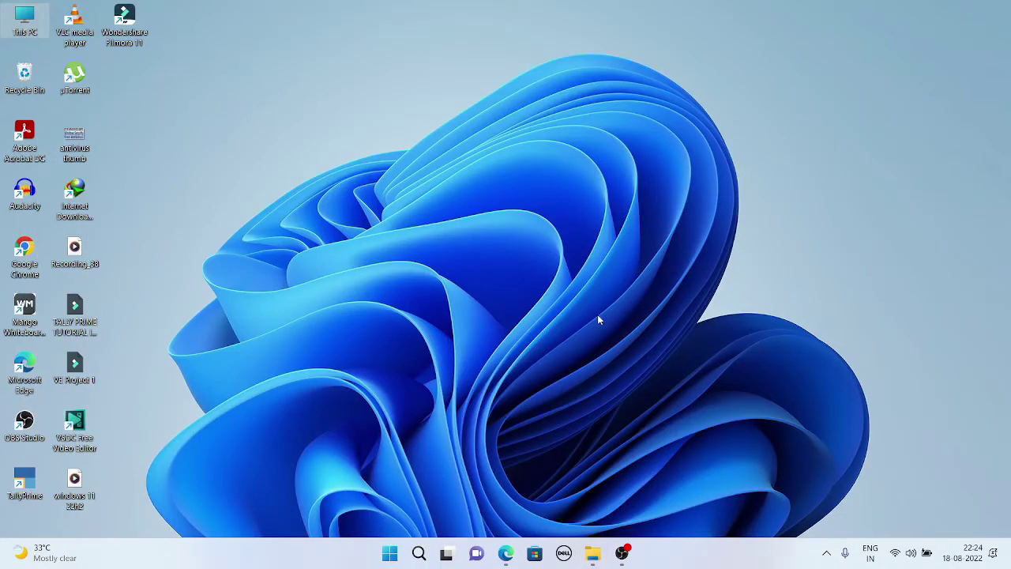
{"action": "key", "text": "super+d"}
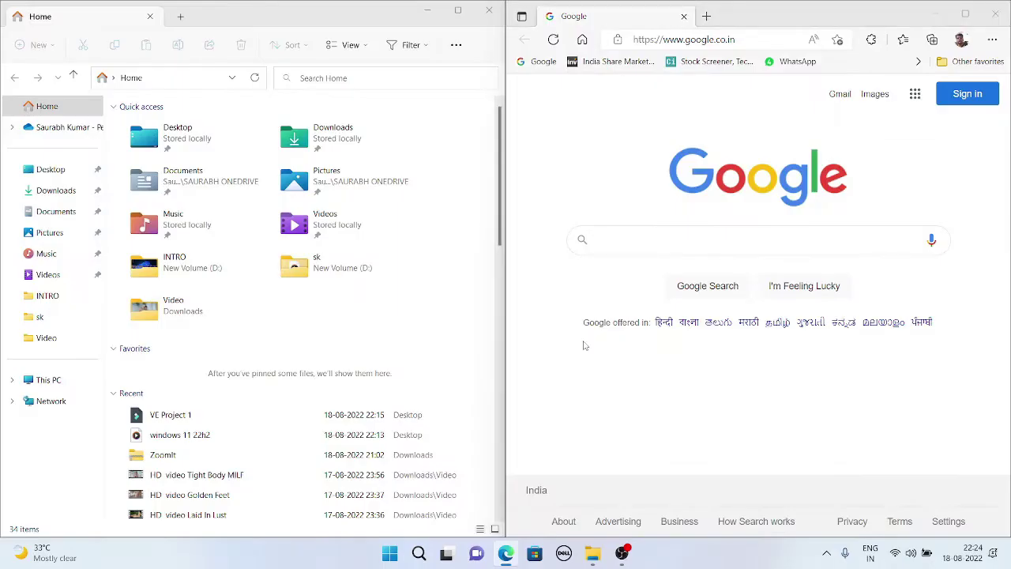
Snap Edge into the lower-left and File Explorer into the upper-left quarter of the four-window layout, and close both windows
{"action": "mouse_move", "coordinate": [965, 14]}
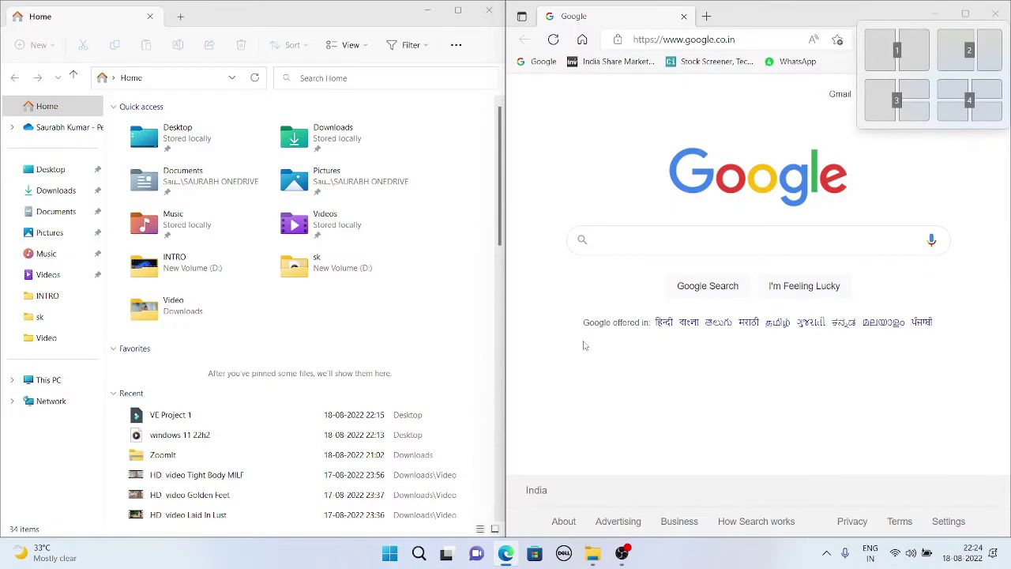
{"action": "left_click", "coordinate": [964, 117]}
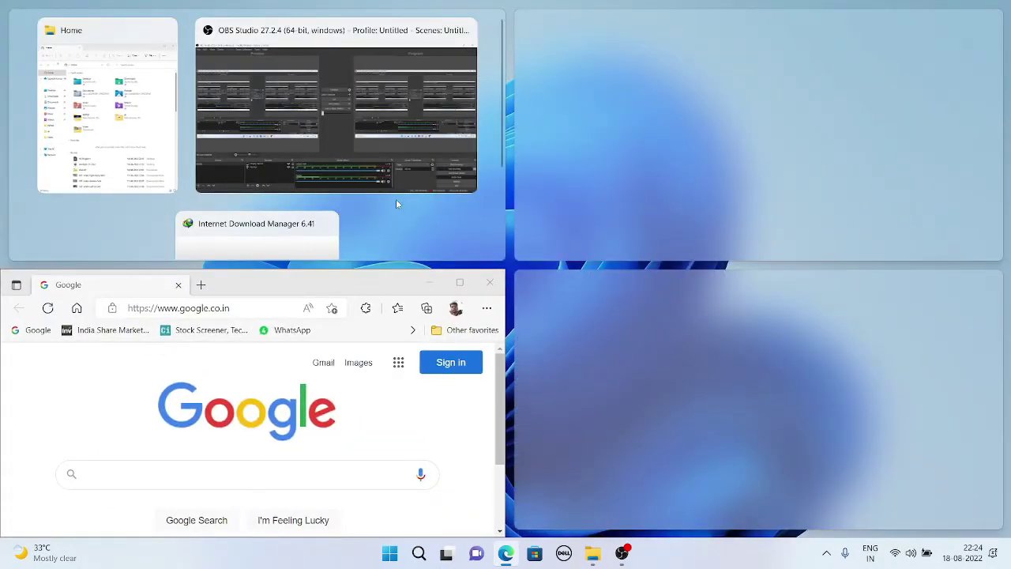
{"action": "left_click", "coordinate": [138, 122]}
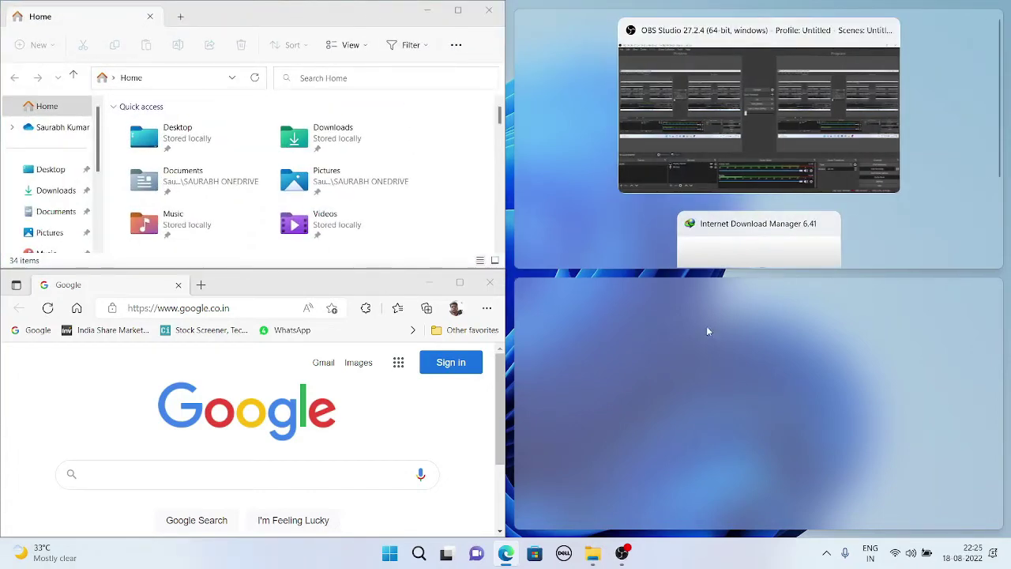
{"action": "left_click", "coordinate": [535, 385]}
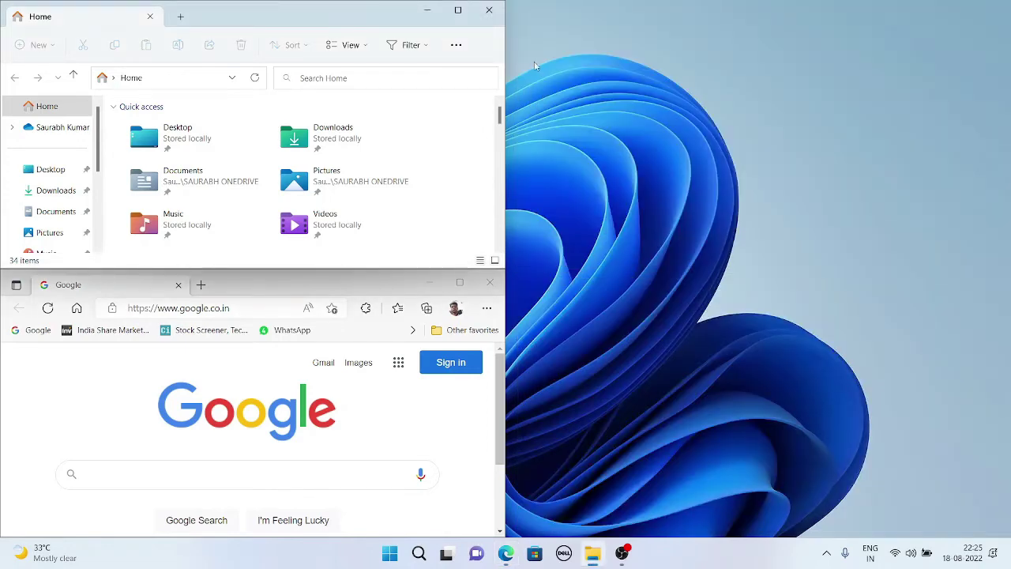
{"action": "left_click", "coordinate": [489, 10]}
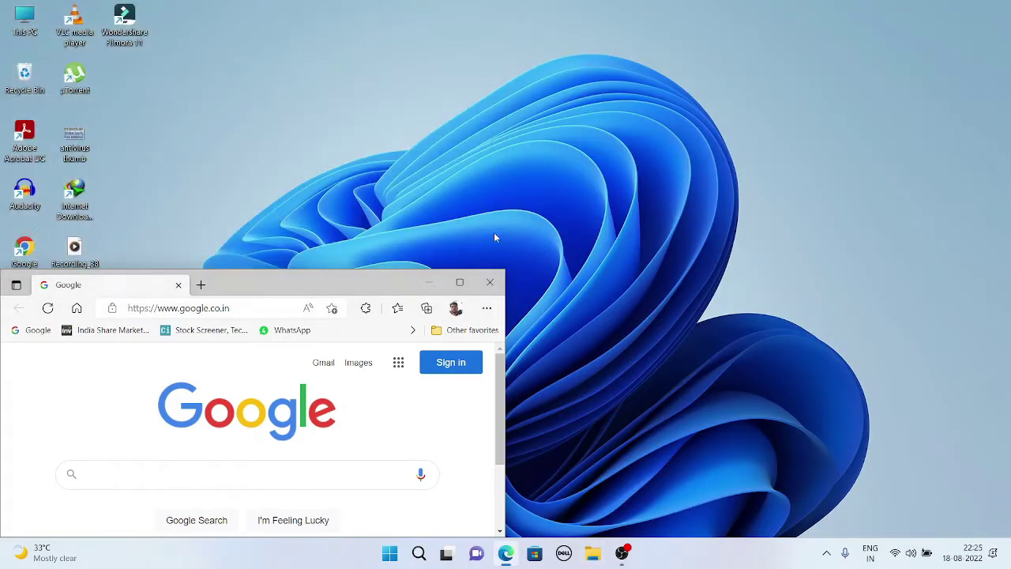
{"action": "left_click", "coordinate": [489, 283]}
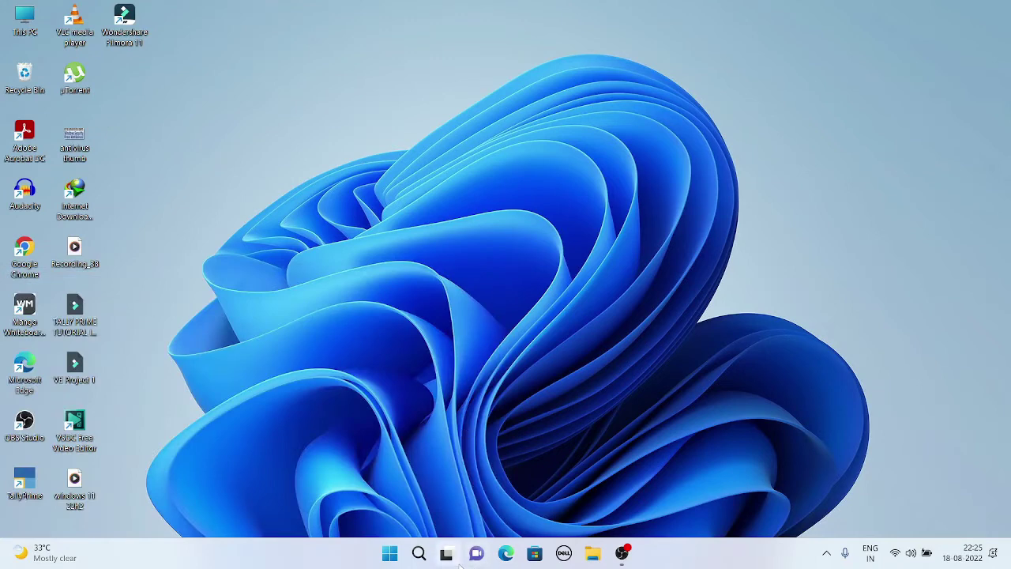
Launch the Clipchamp video editor from the pinned apps
{"action": "left_click", "coordinate": [425, 563]}
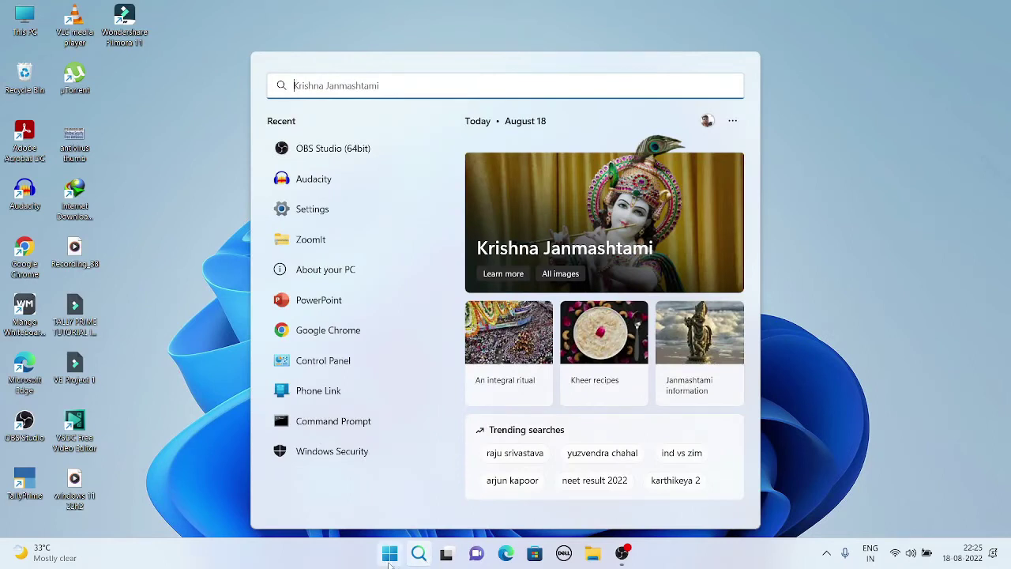
{"action": "left_click", "coordinate": [389, 553]}
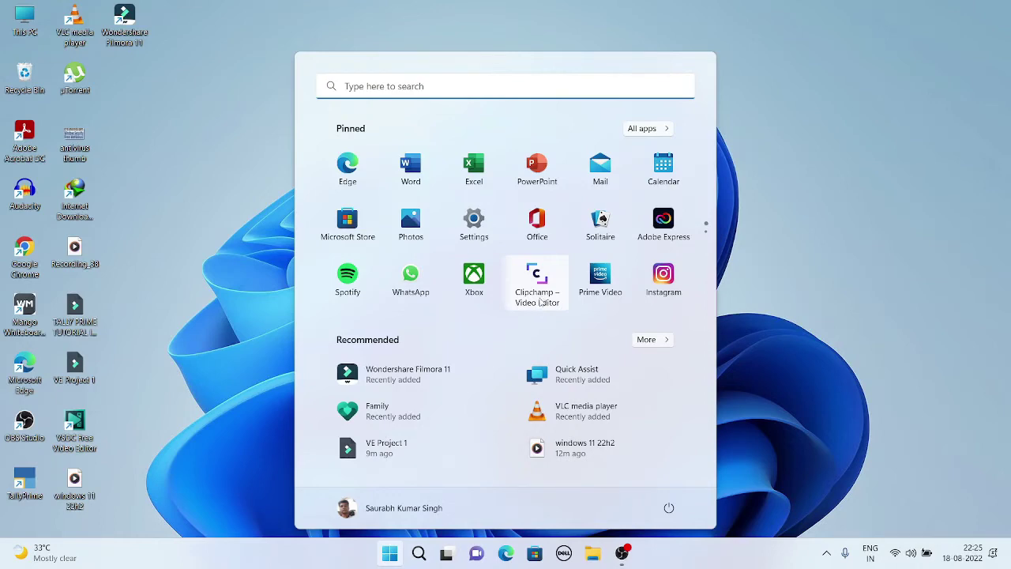
{"action": "left_click", "coordinate": [537, 303]}
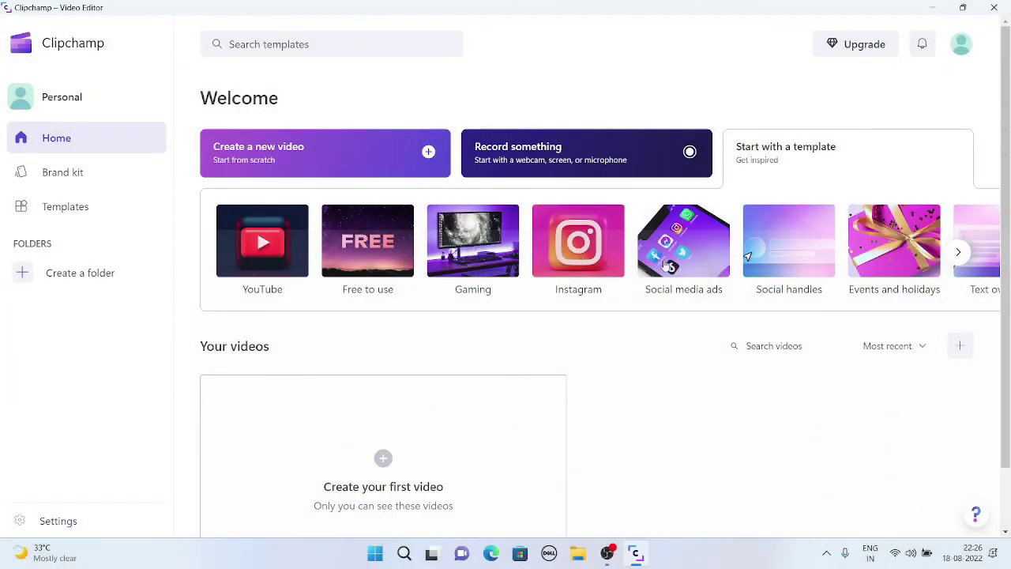
Browse the YouTube video templates in Clipchamp, return to its home page, and close the app
{"action": "left_click", "coordinate": [275, 262]}
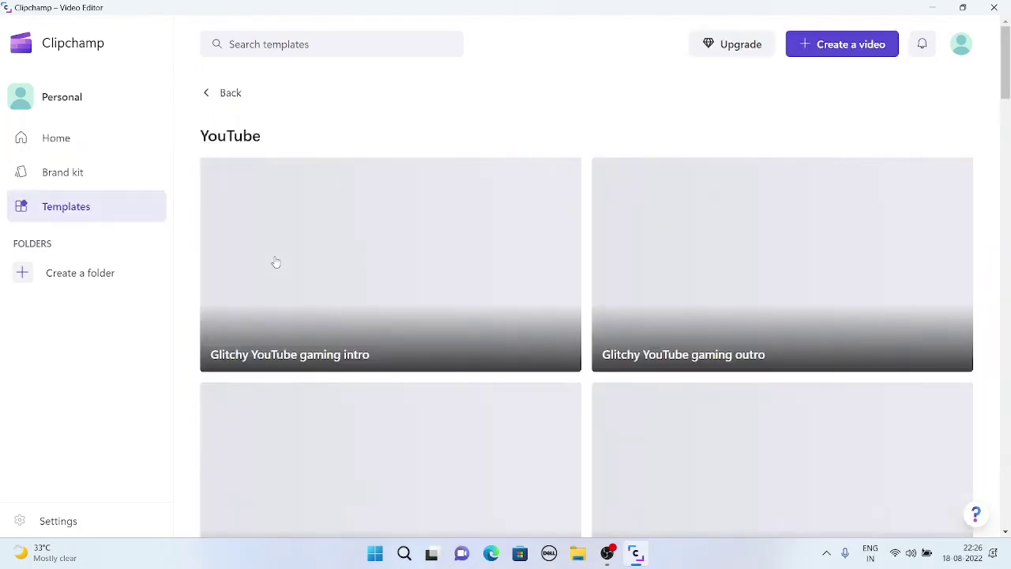
{"action": "scroll", "coordinate": [472, 404], "scroll_direction": "down", "scroll_amount": 4}
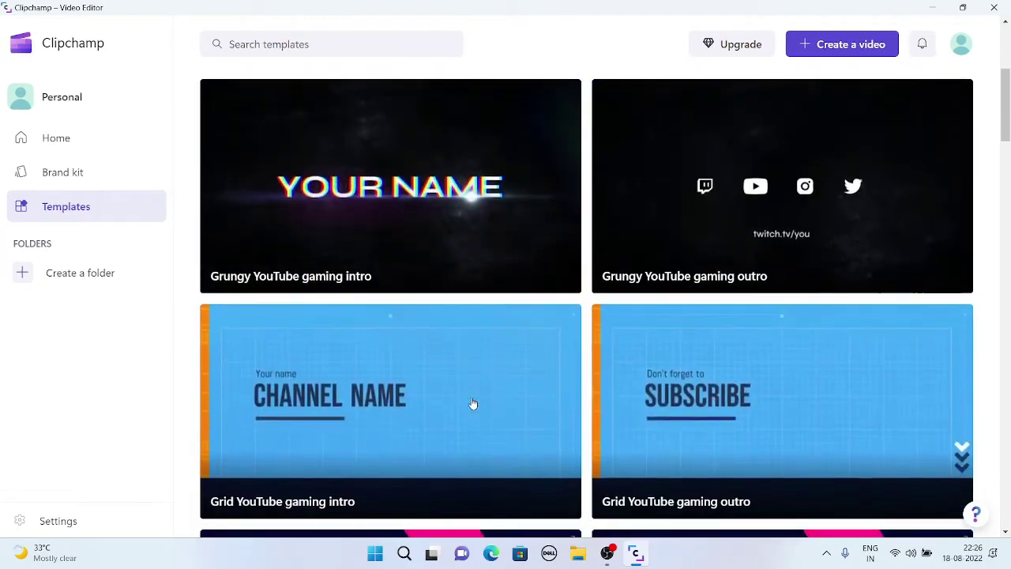
{"action": "scroll", "coordinate": [473, 404], "scroll_direction": "down", "scroll_amount": 3}
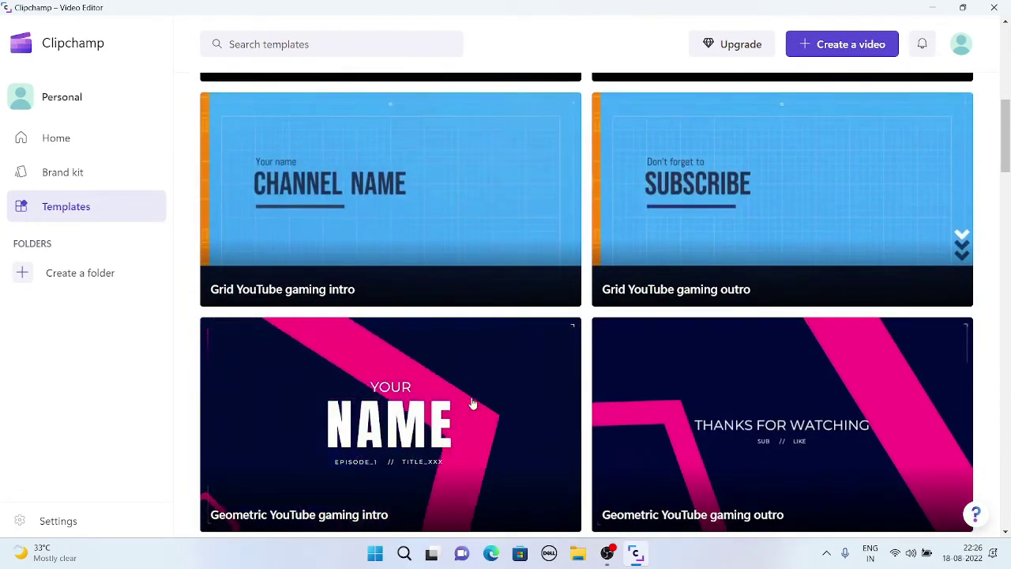
{"action": "scroll", "coordinate": [472, 404], "scroll_direction": "down", "scroll_amount": 2}
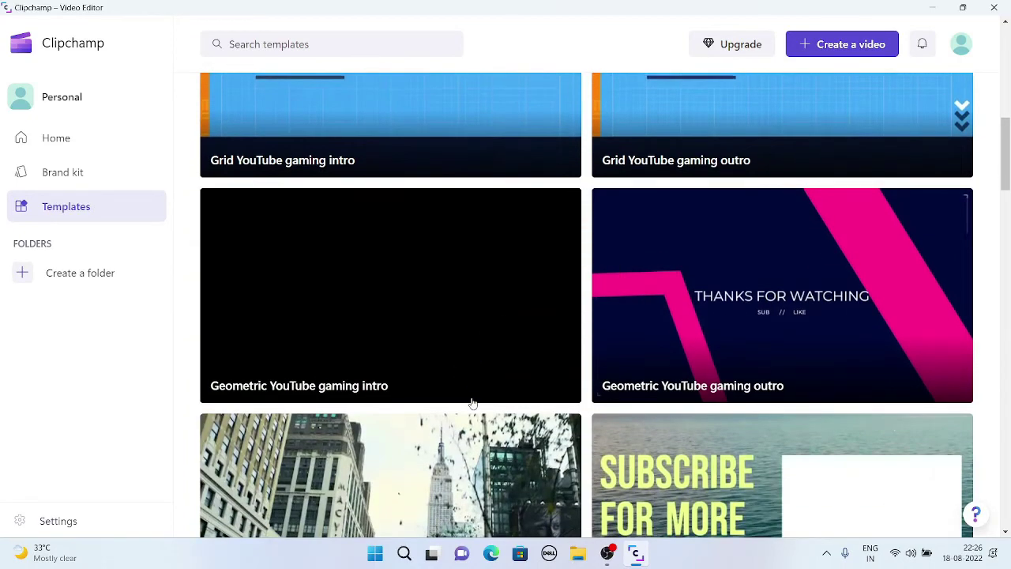
{"action": "scroll", "coordinate": [472, 404], "scroll_direction": "down", "scroll_amount": 3}
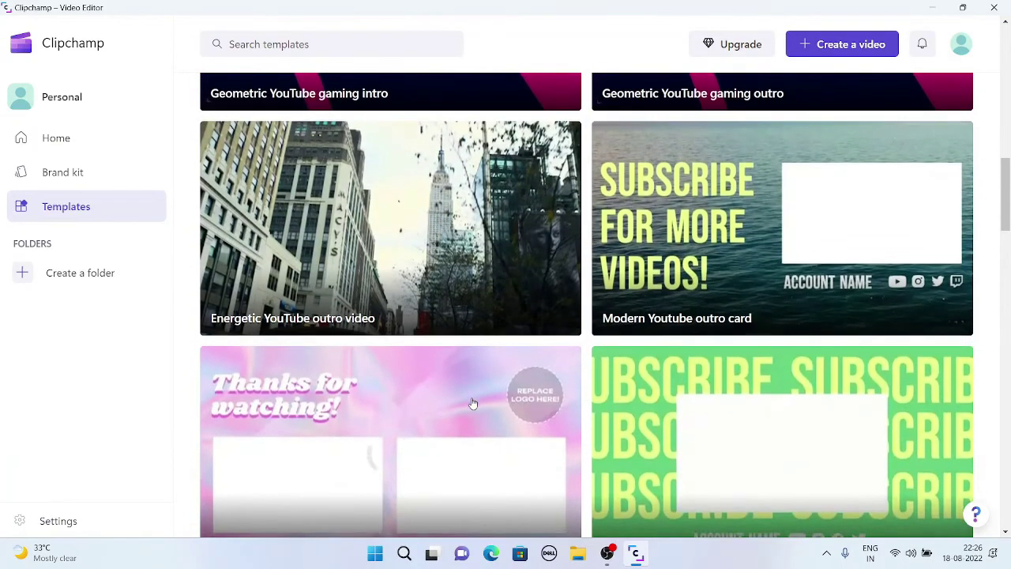
{"action": "scroll", "coordinate": [472, 404], "scroll_direction": "down", "scroll_amount": 9}
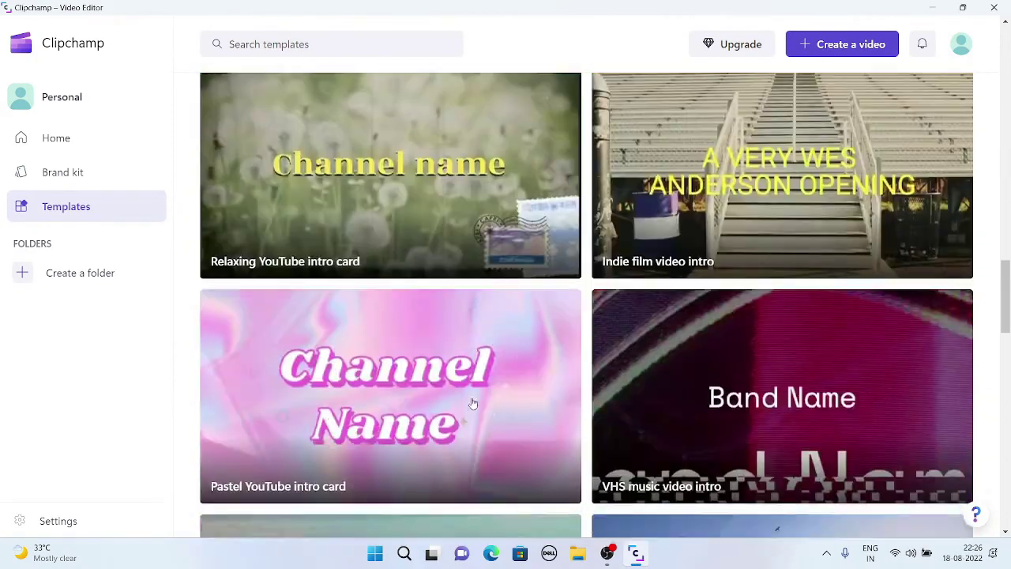
{"action": "scroll", "coordinate": [473, 404], "scroll_direction": "down", "scroll_amount": 1}
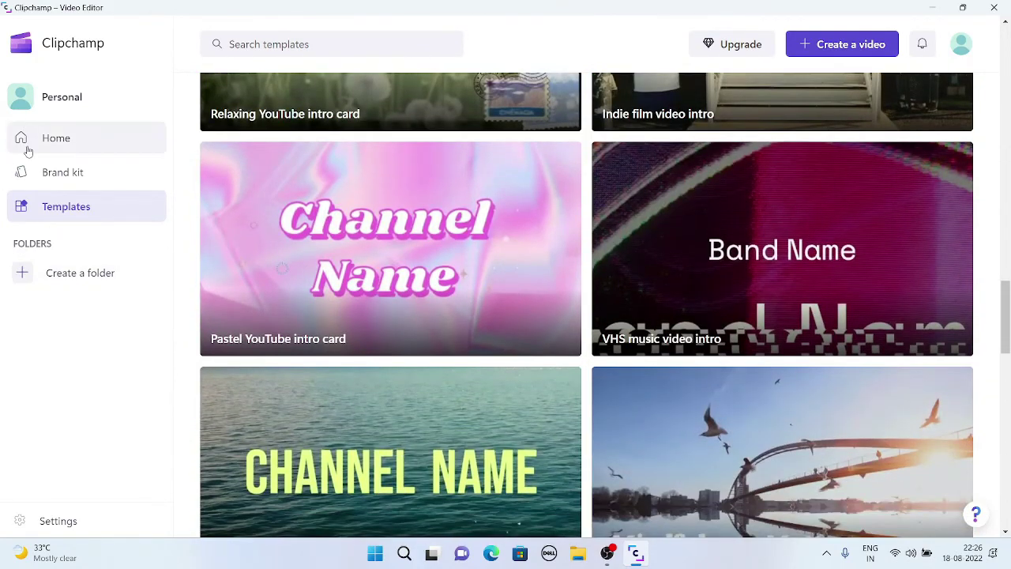
{"action": "left_click", "coordinate": [28, 151]}
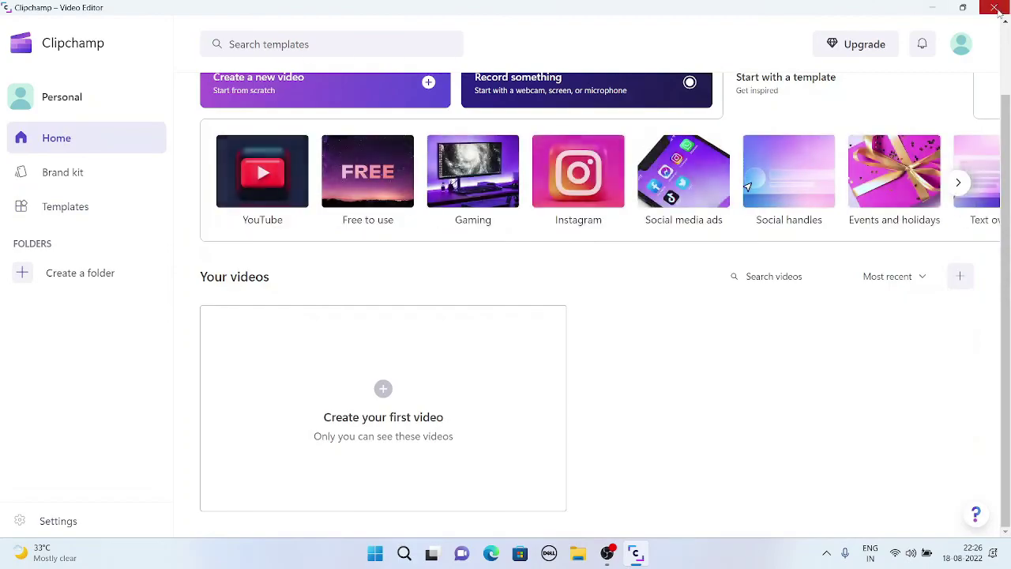
{"action": "left_click", "coordinate": [995, 8]}
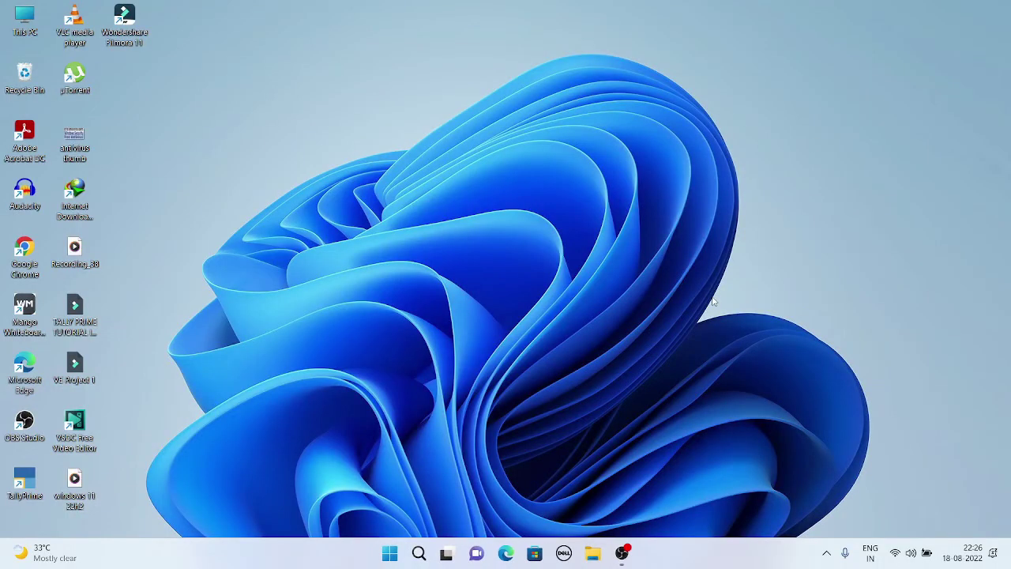